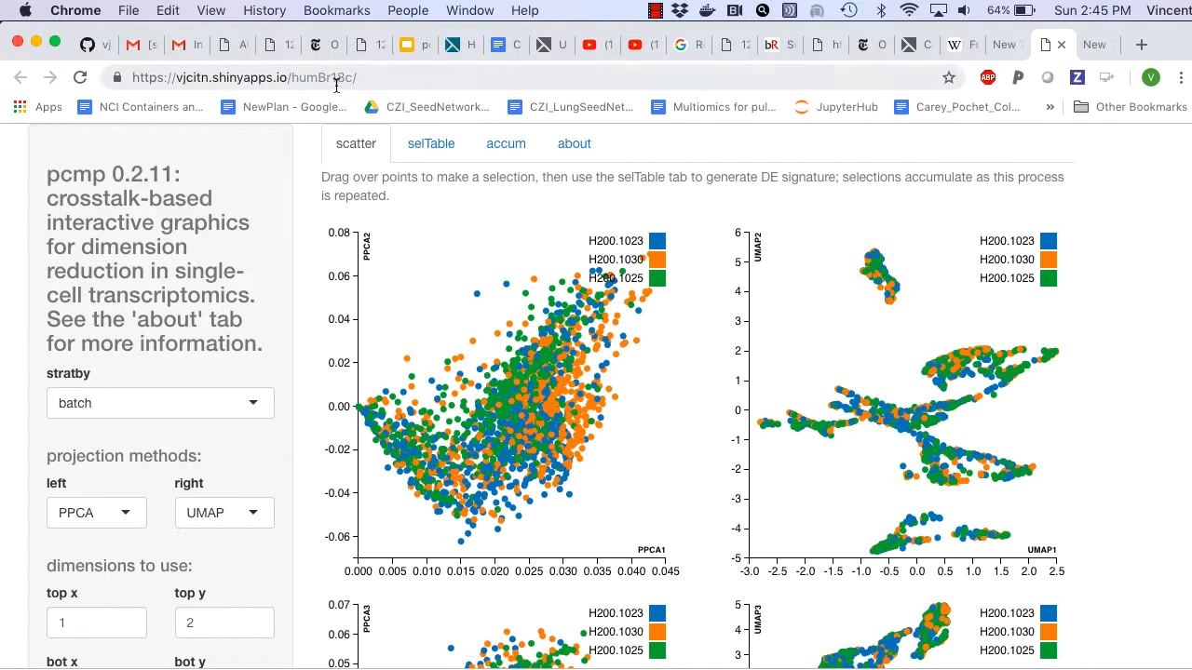
Step: Read the app's about page, covering its description, the input data structure and the metadata strings
left_click(583, 154)
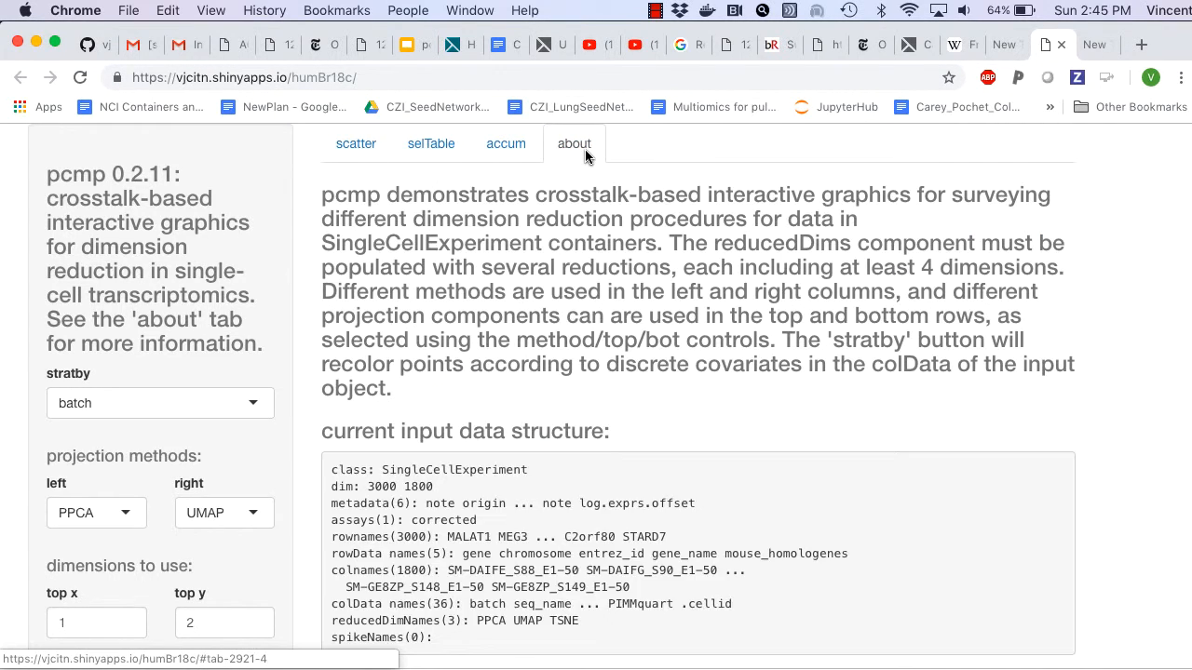
scroll(585, 149, "down", 3)
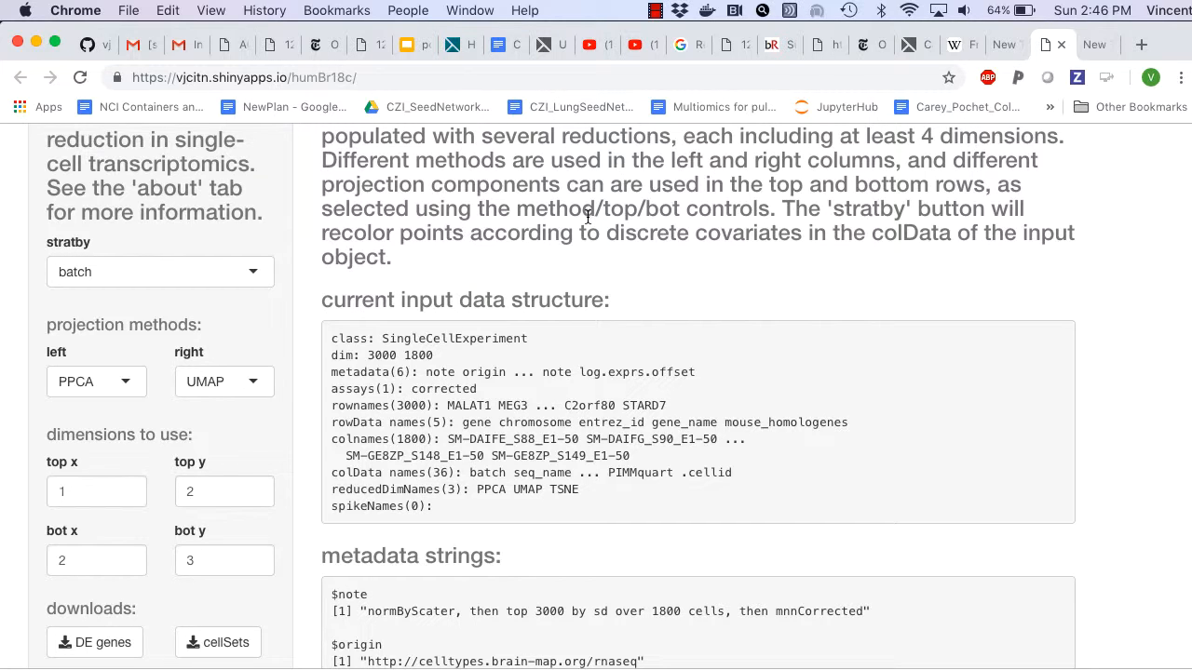
scroll(587, 217, "up", 3)
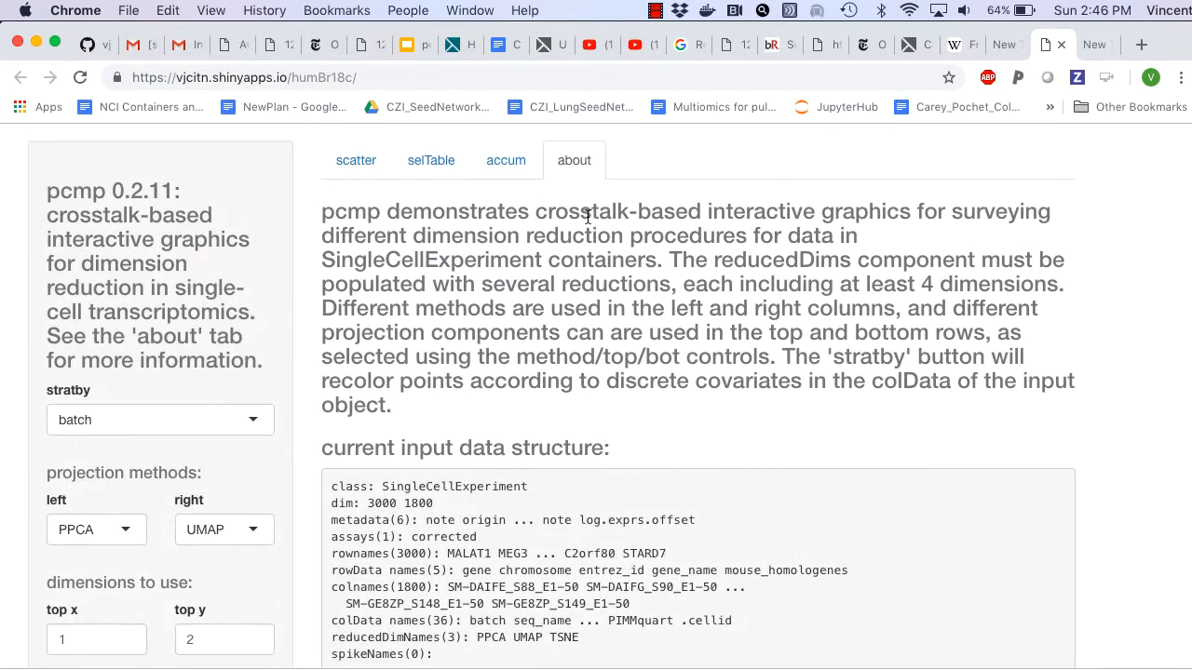
Step: Return to the scatter plots and recolor the points by PIMMquart
left_click(356, 146)
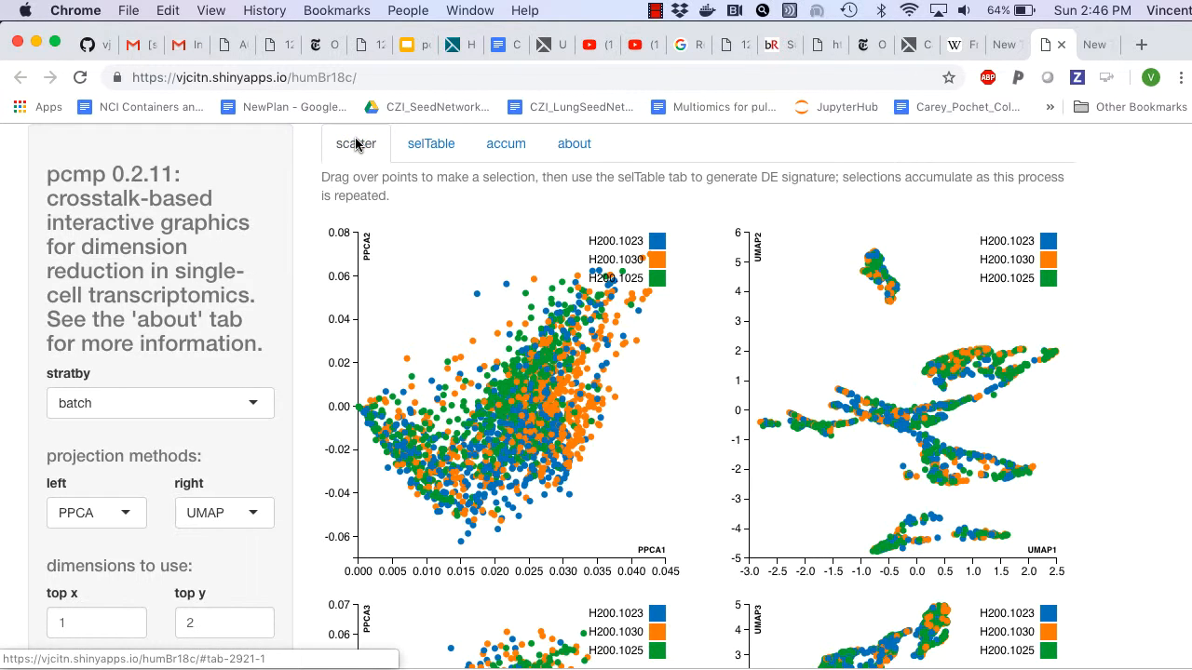
left_click(251, 404)
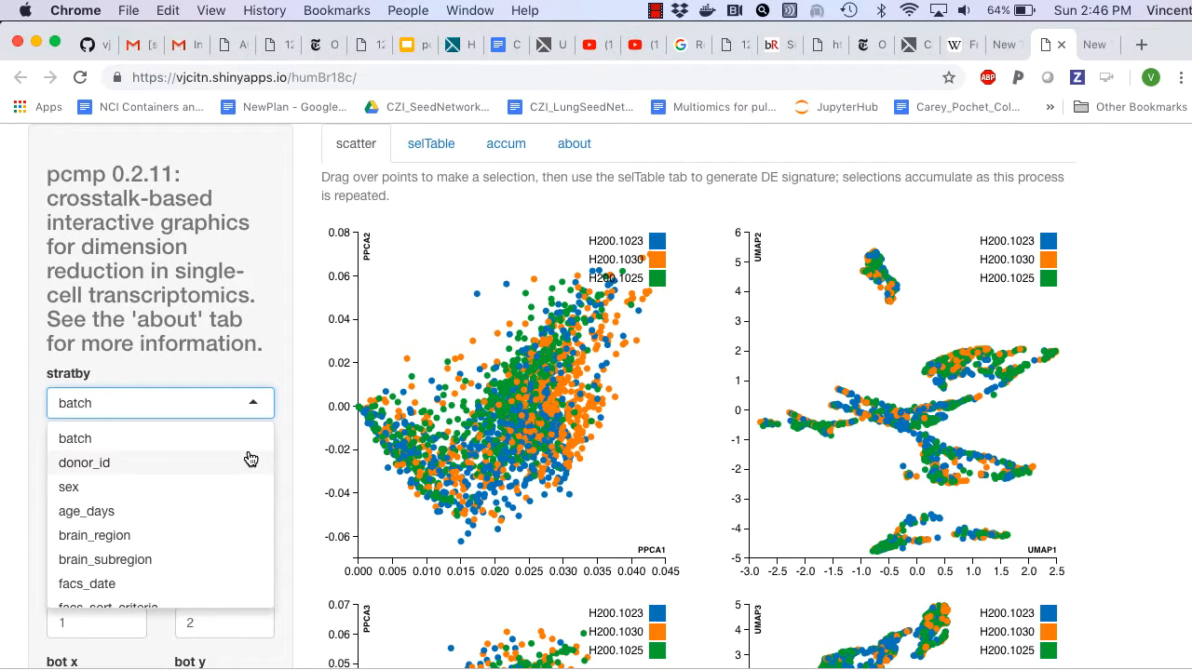
scroll(250, 458, "down", 2)
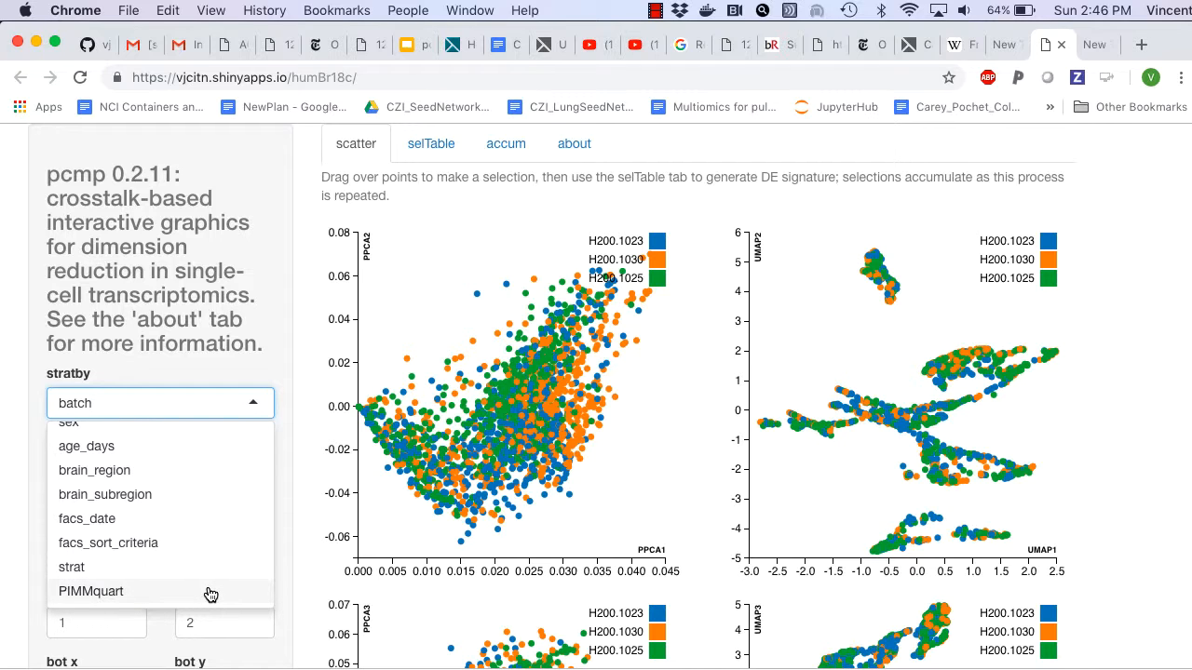
left_click(90, 592)
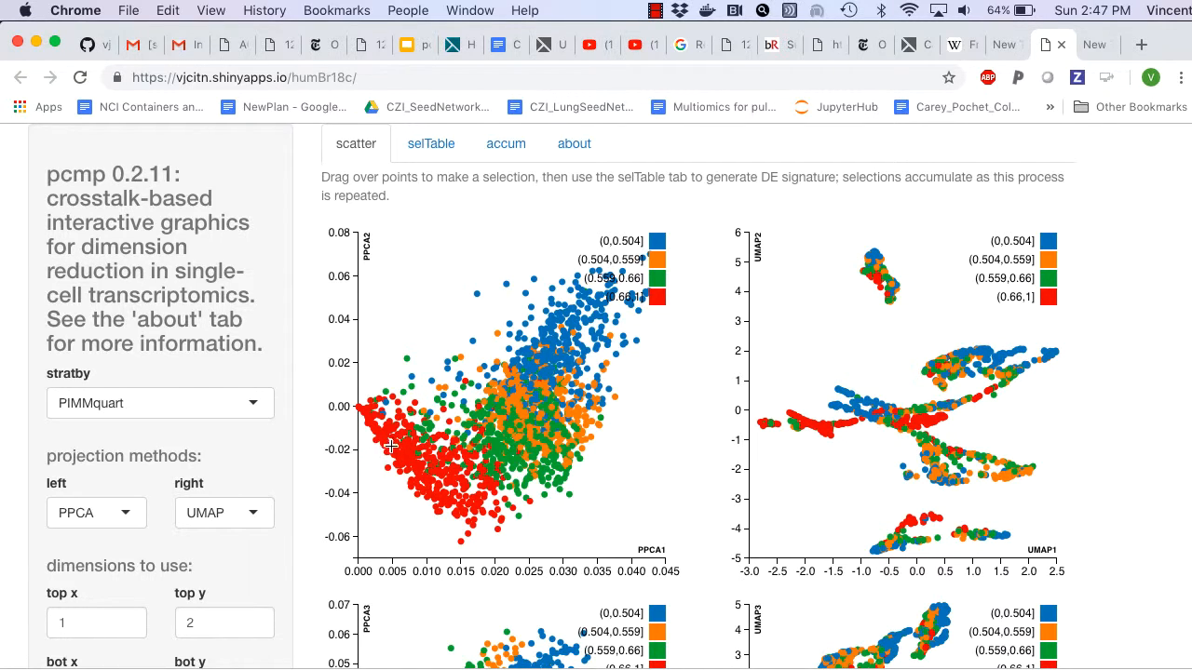
Step: Select the mostly red cells at about 0.003 to 0.015 on PPCA1 and below about -0.017 on PPCA2, and generate their DE signature table
mouse_move(376, 443)
left_mouse_down()
mouse_move(439, 476)
mouse_move(444, 533)
mouse_move(462, 534)
left_mouse_up()
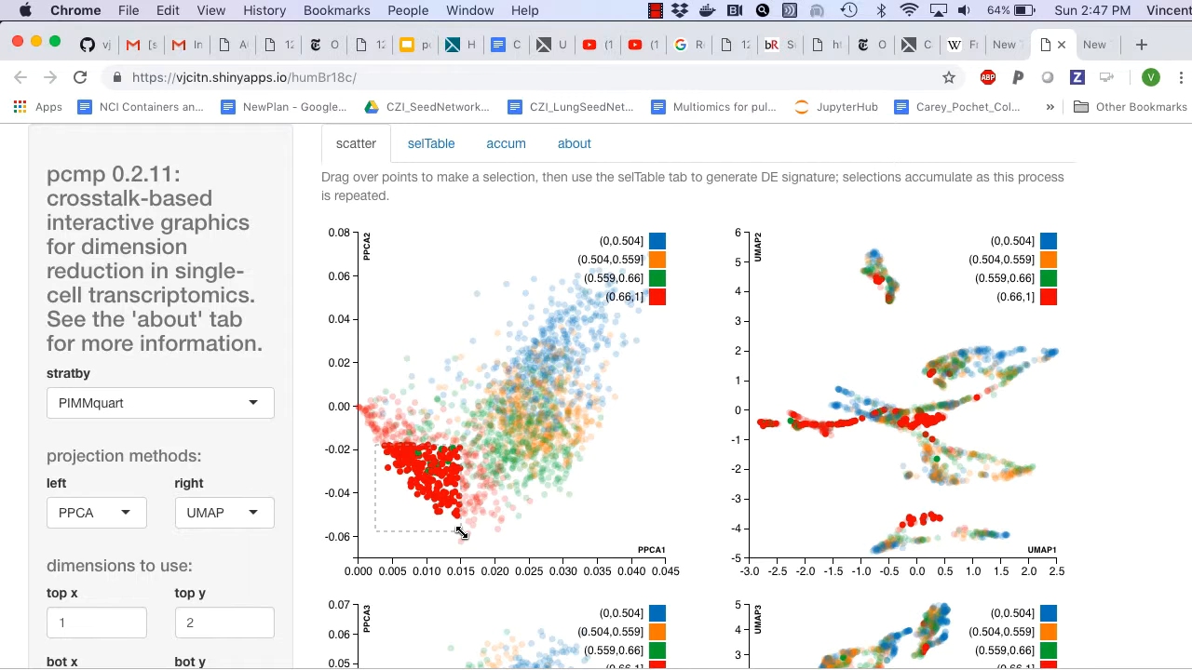
left_click(433, 155)
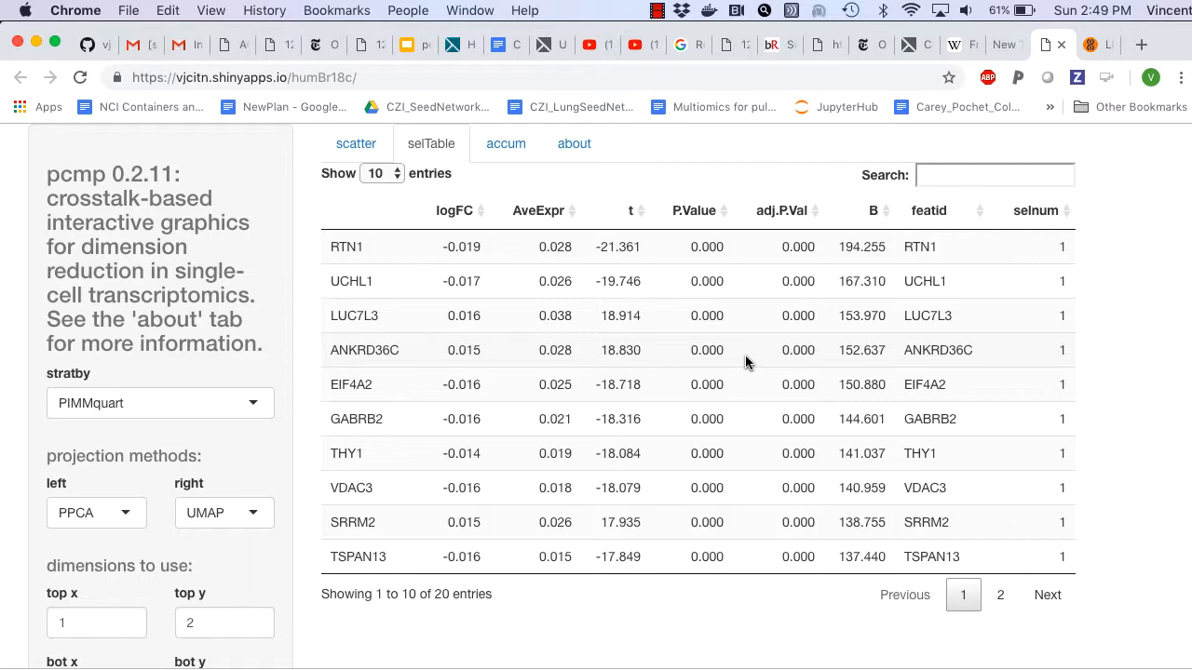
Step: Select the mostly blue cells at about 0.027 to 0.037 on PPCA1 and above about 0.013 on PPCA2, and generate their DE signature table
left_click(357, 143)
left_click(433, 280)
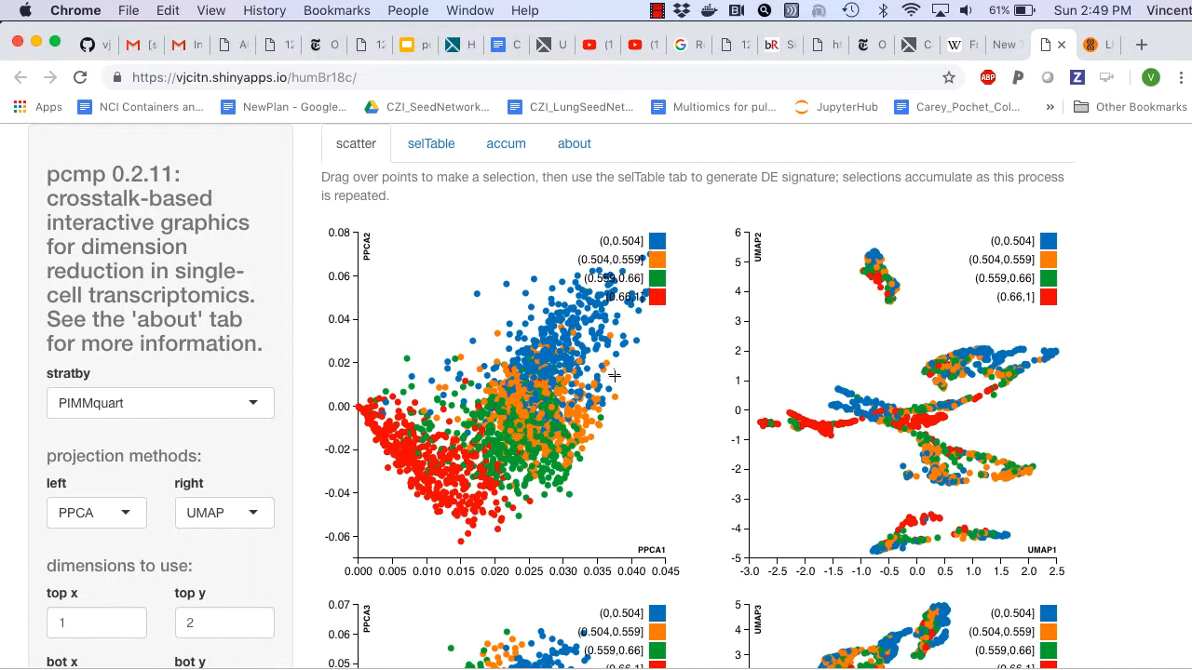
left_click_drag(614, 378, 543, 237)
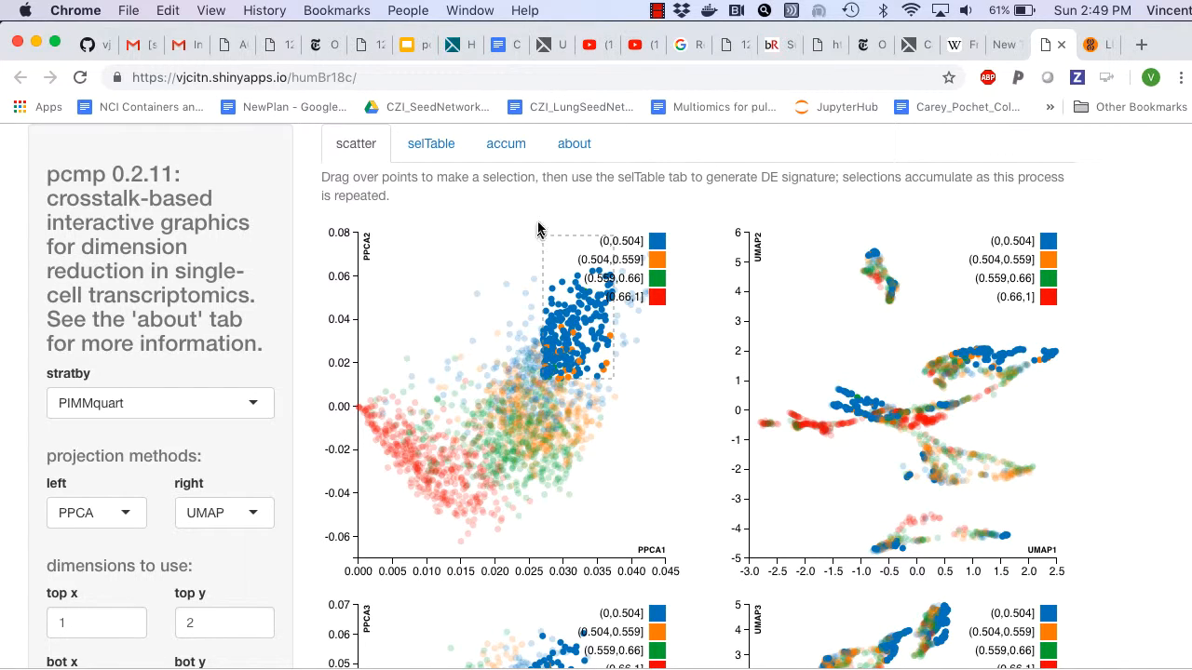
left_click(444, 154)
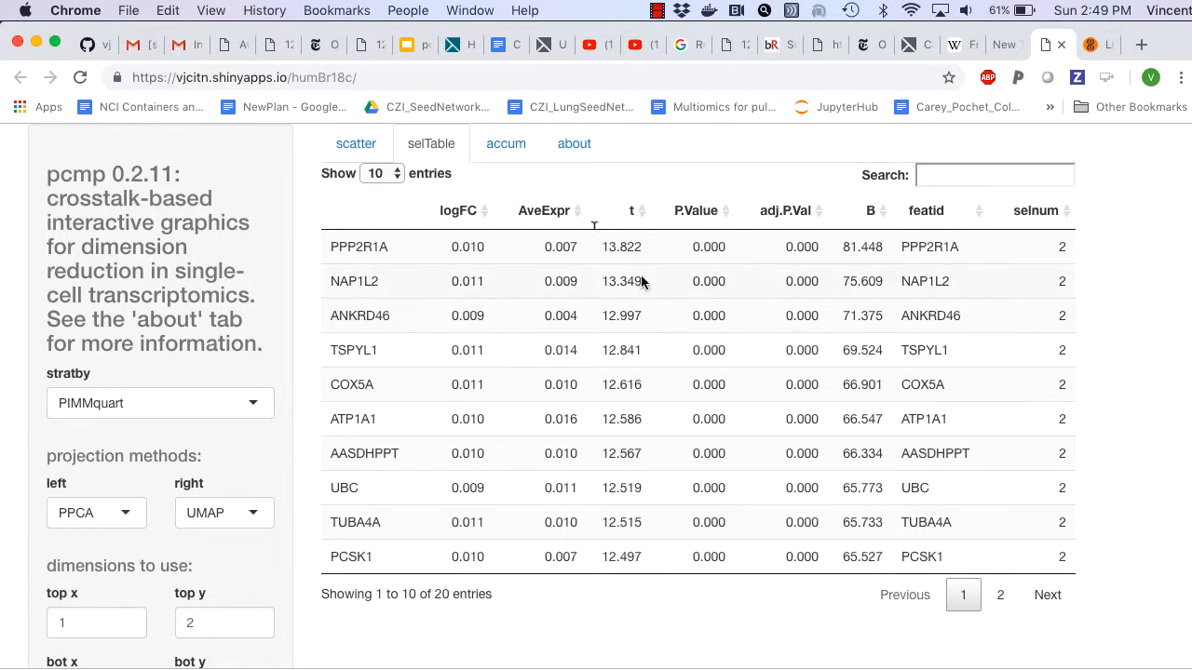
Step: Examine the accumulated selections on the PPCA plot and the gene biplots for selections 1 and 2
left_click(509, 151)
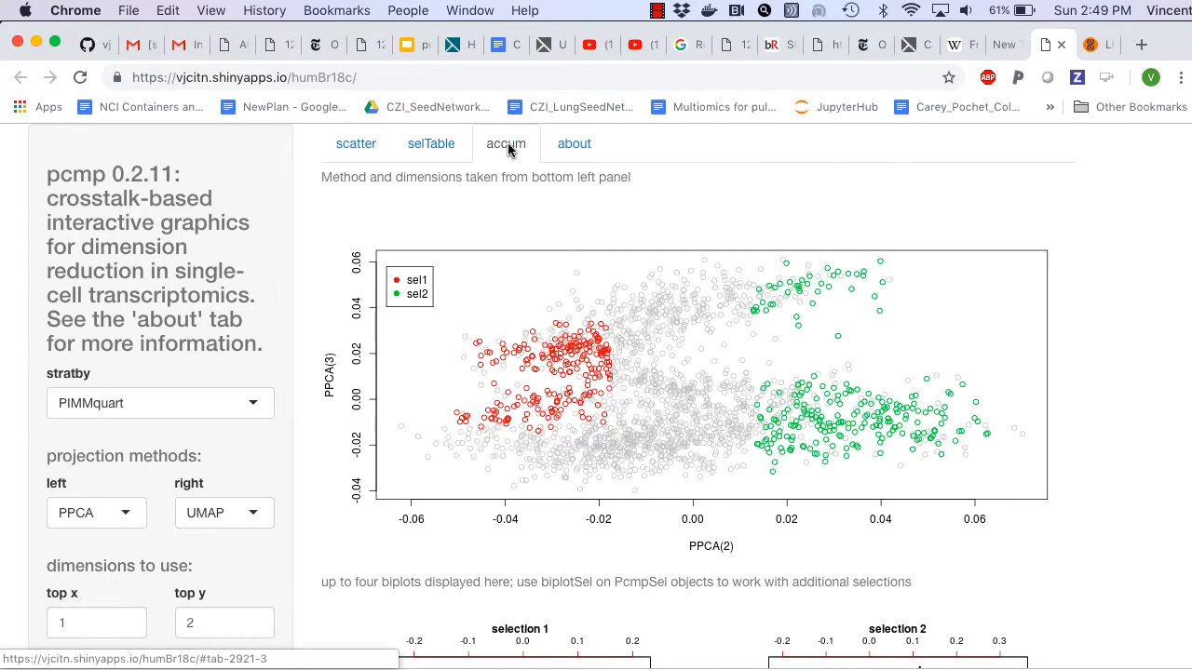
scroll(553, 246, "down", 2)
scroll(553, 246, "down", 7)
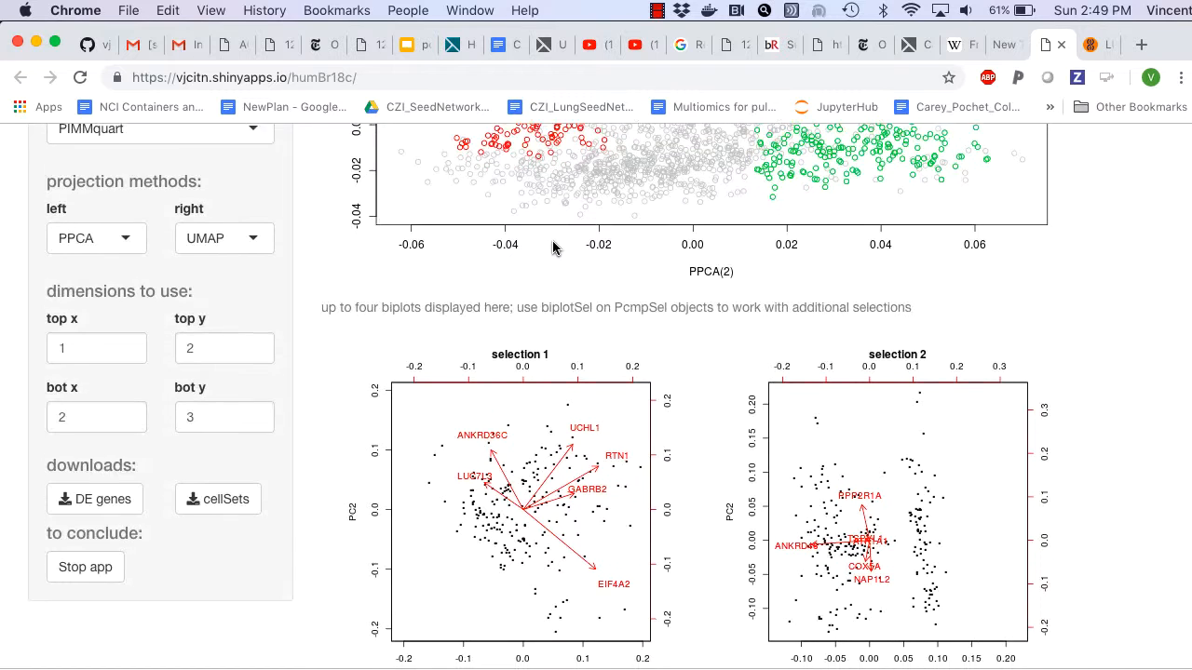
scroll(554, 246, "down", 4)
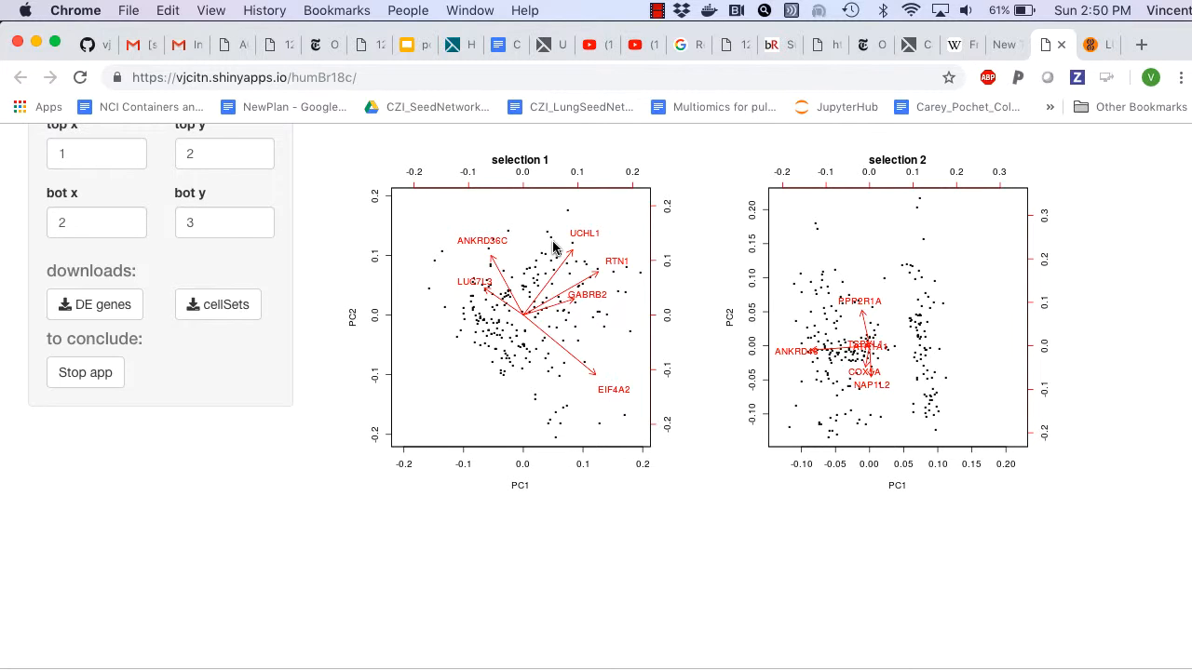
scroll(553, 246, "up", 1)
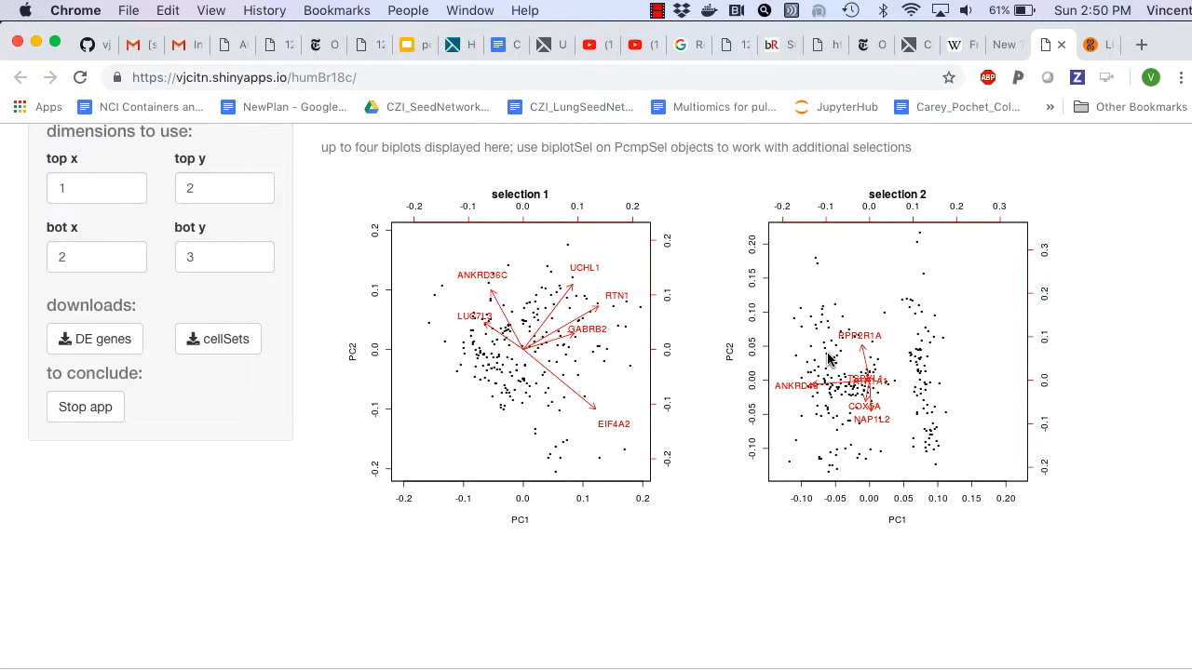
scroll(828, 359, "up", 5)
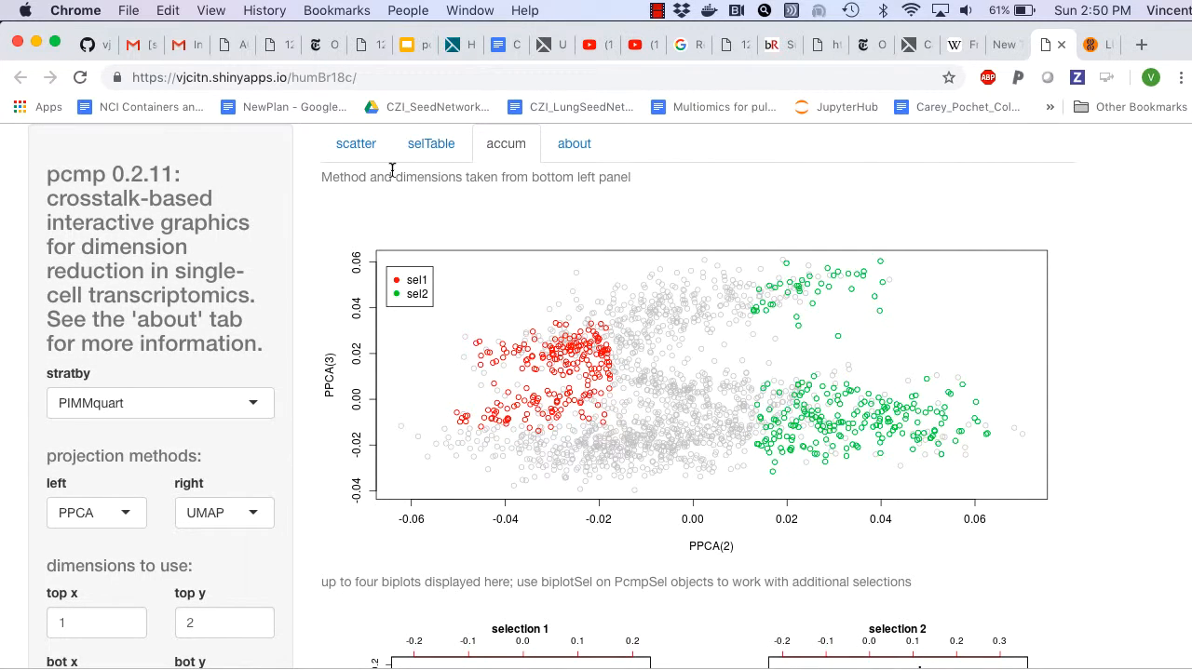
scroll(738, 360, "down", 4)
scroll(739, 360, "up", 4)
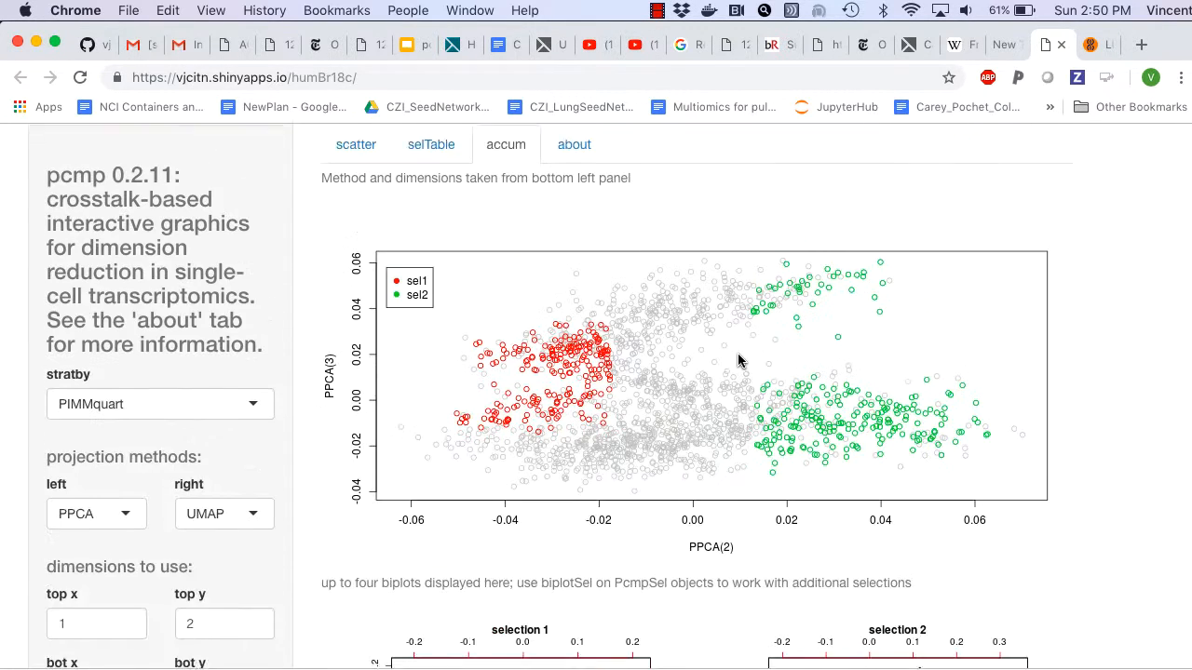
Step: Clear the cell selection on the scatter plots and recolor the points by brain_region
left_click(359, 145)
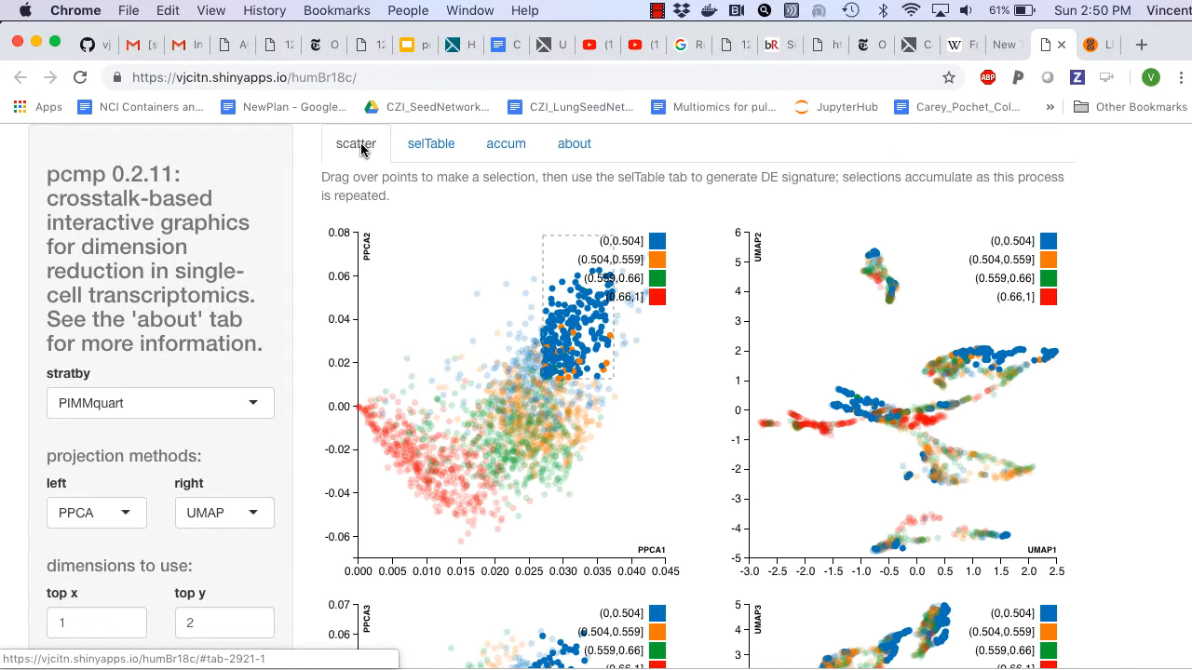
left_click(417, 265)
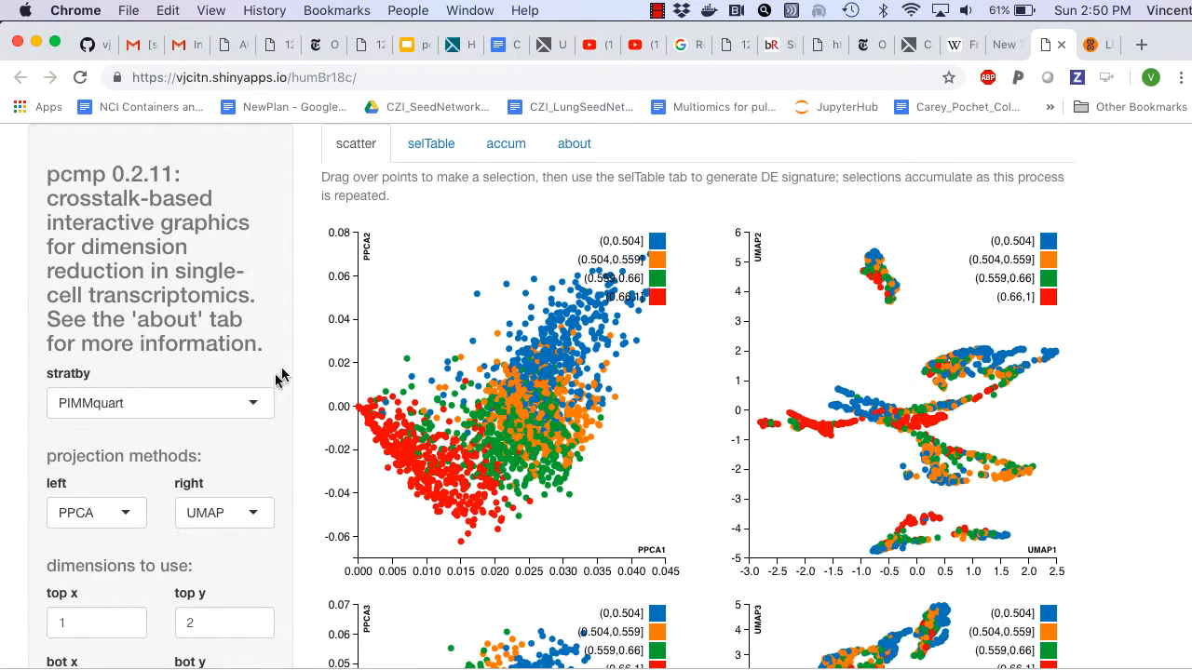
left_click(249, 398)
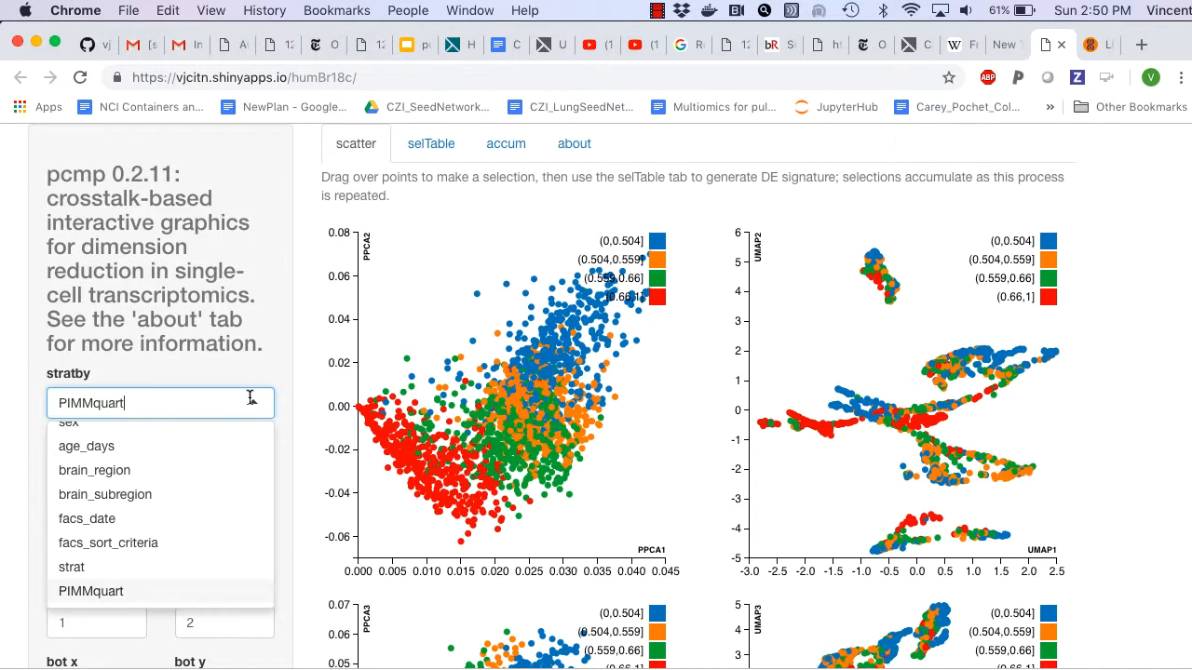
left_click(237, 483)
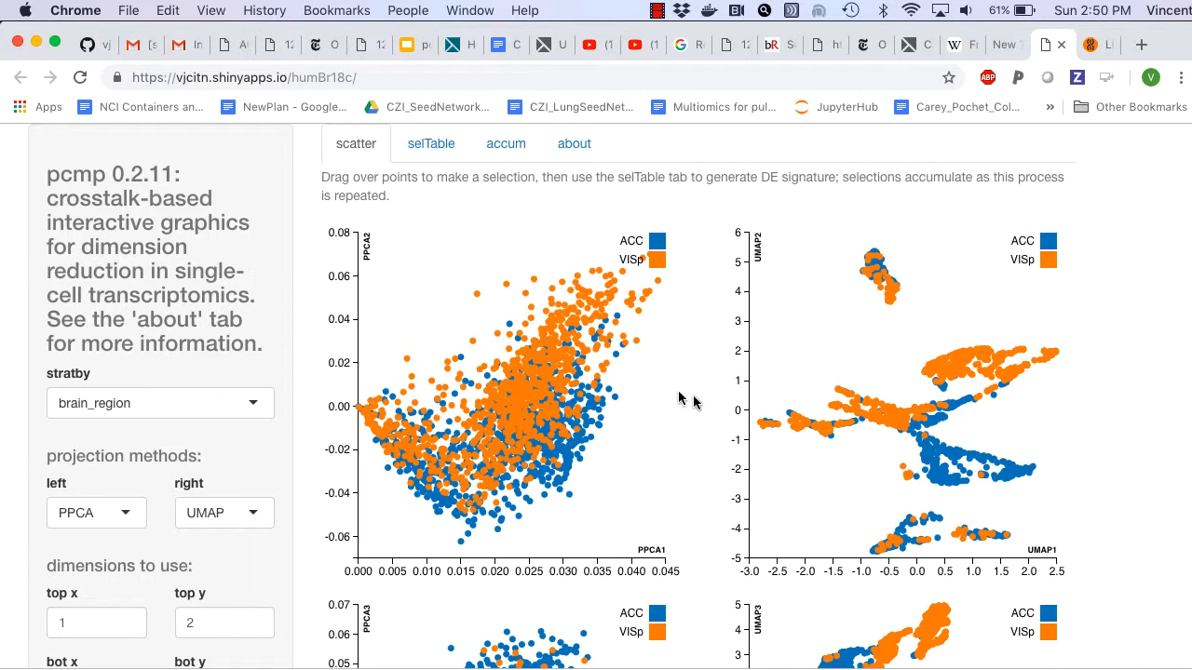
Step: Set the projection method of the left-column plots to TSNE
scroll(712, 402, "down", 5)
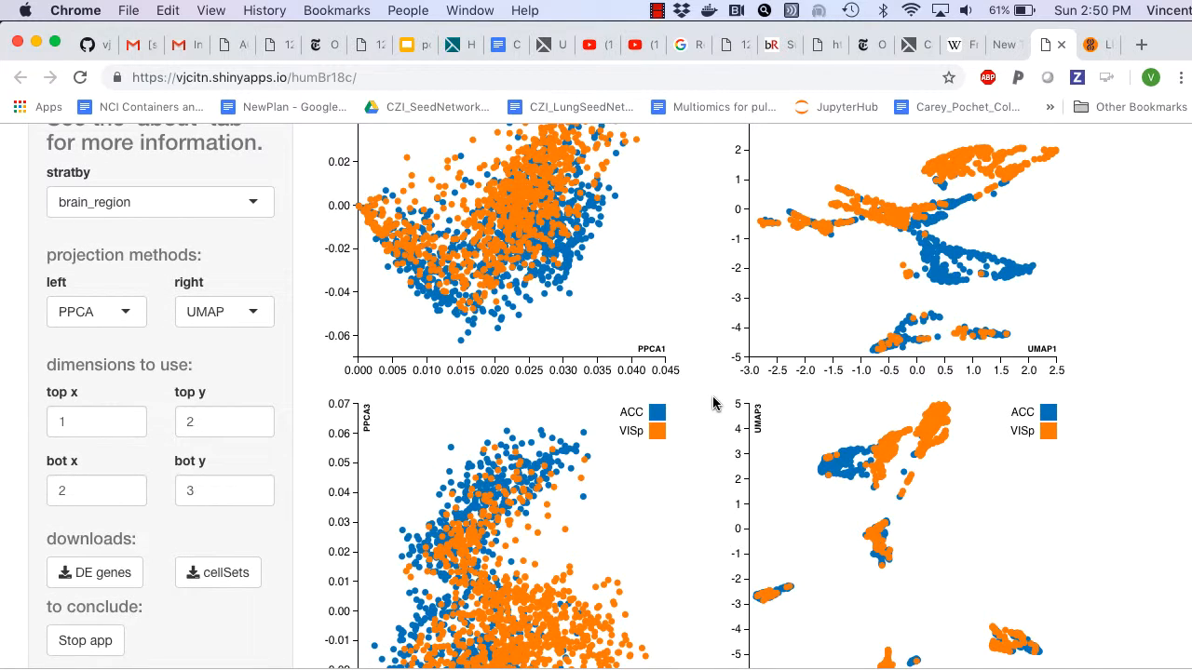
scroll(712, 402, "up", 3)
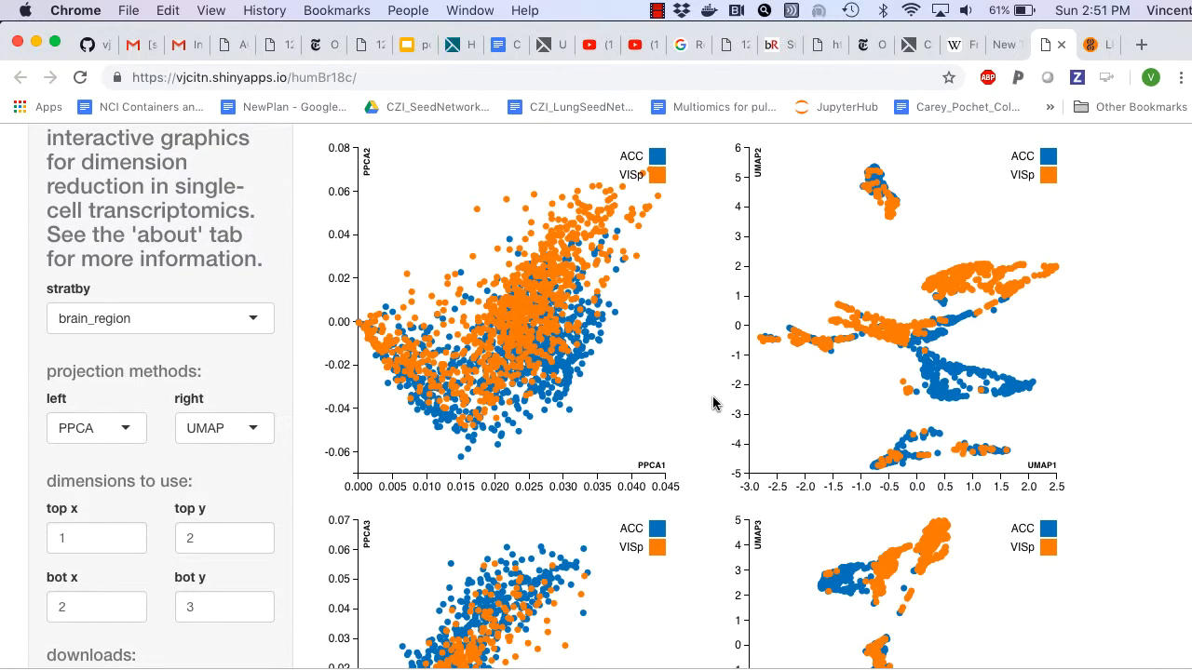
scroll(713, 402, "down", 2)
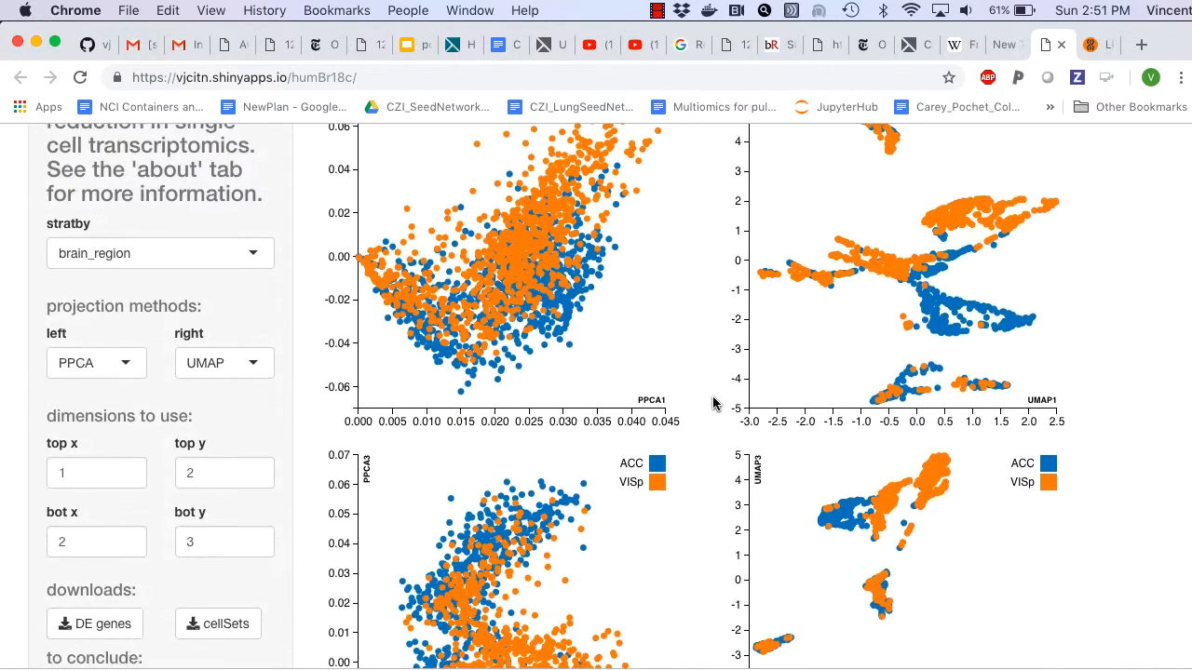
left_click(129, 355)
left_click(121, 436)
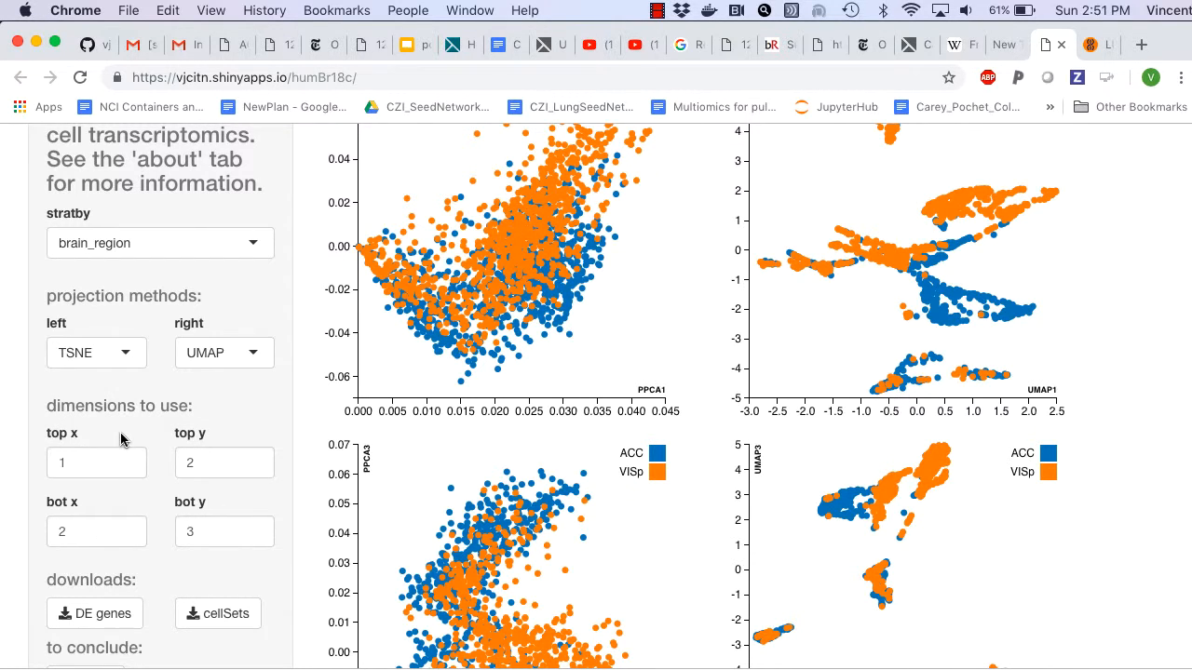
scroll(820, 315, "up", 2)
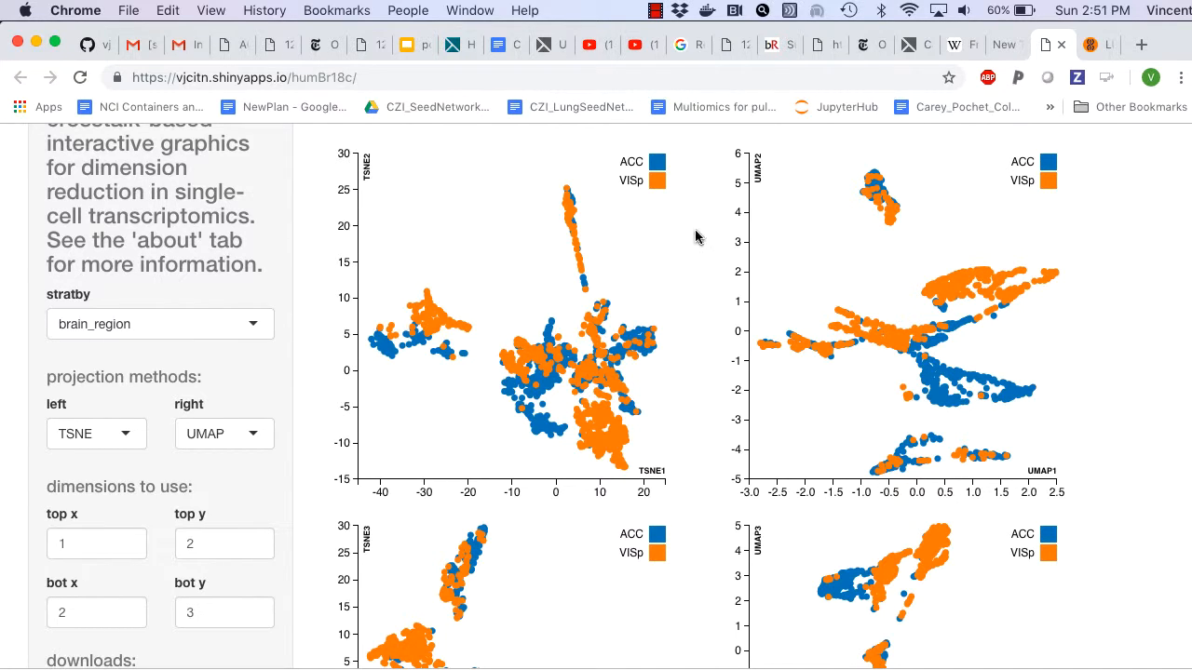
Step: Set the dimensions of the bottom-row plots to 4 for x and 5 for y
scroll(620, 284, "down", 3)
scroll(623, 288, "down", 2)
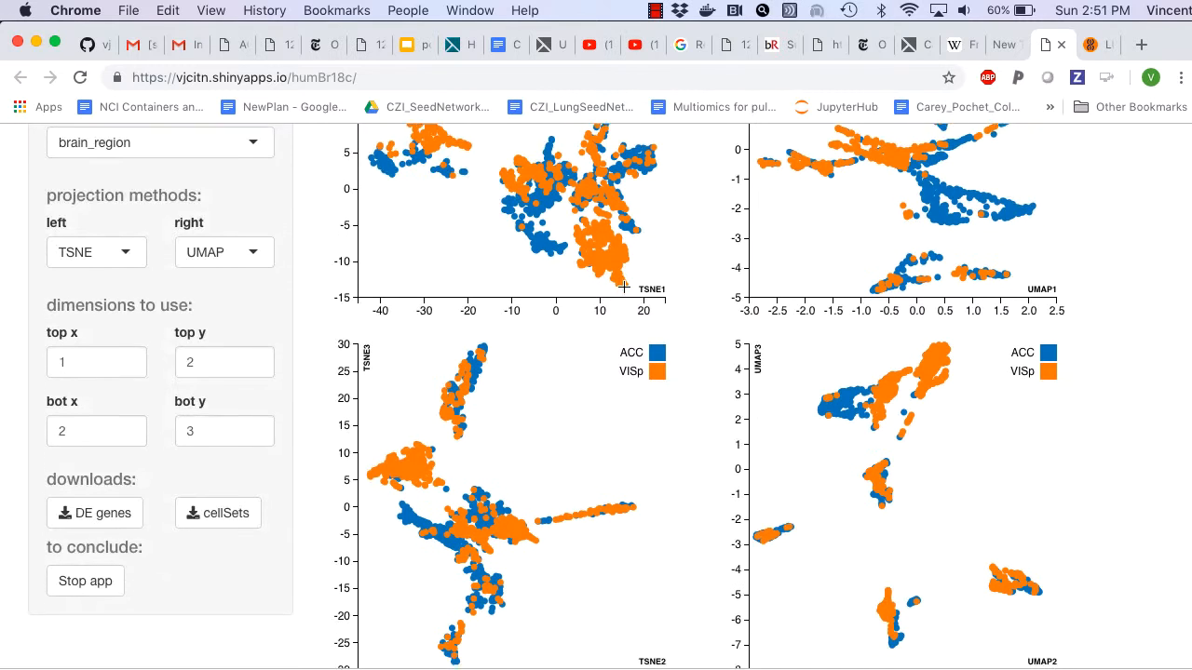
scroll(621, 285, "up", 4)
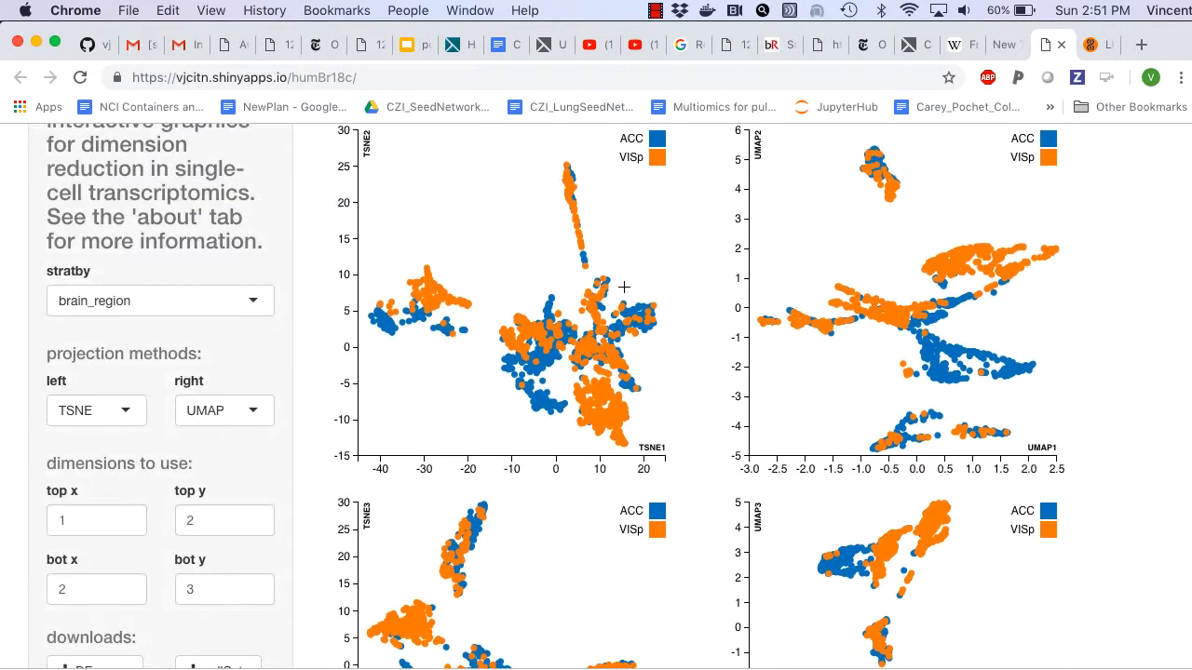
scroll(558, 317, "down", 2)
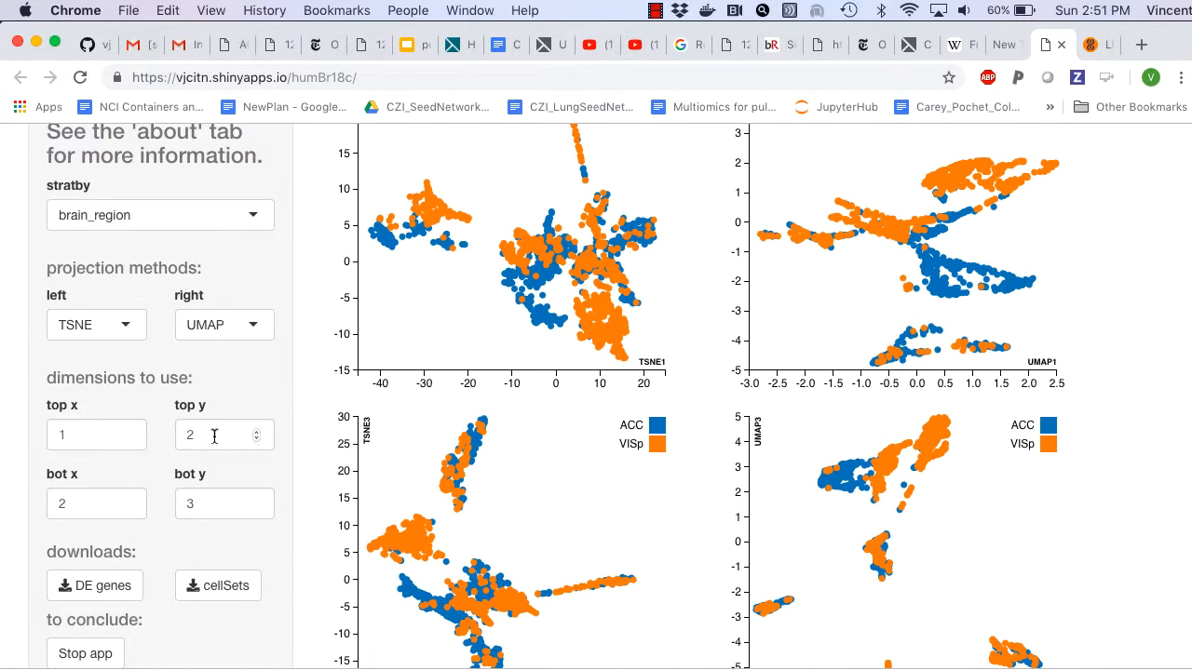
left_click(258, 500)
scroll(616, 526, "down", 1)
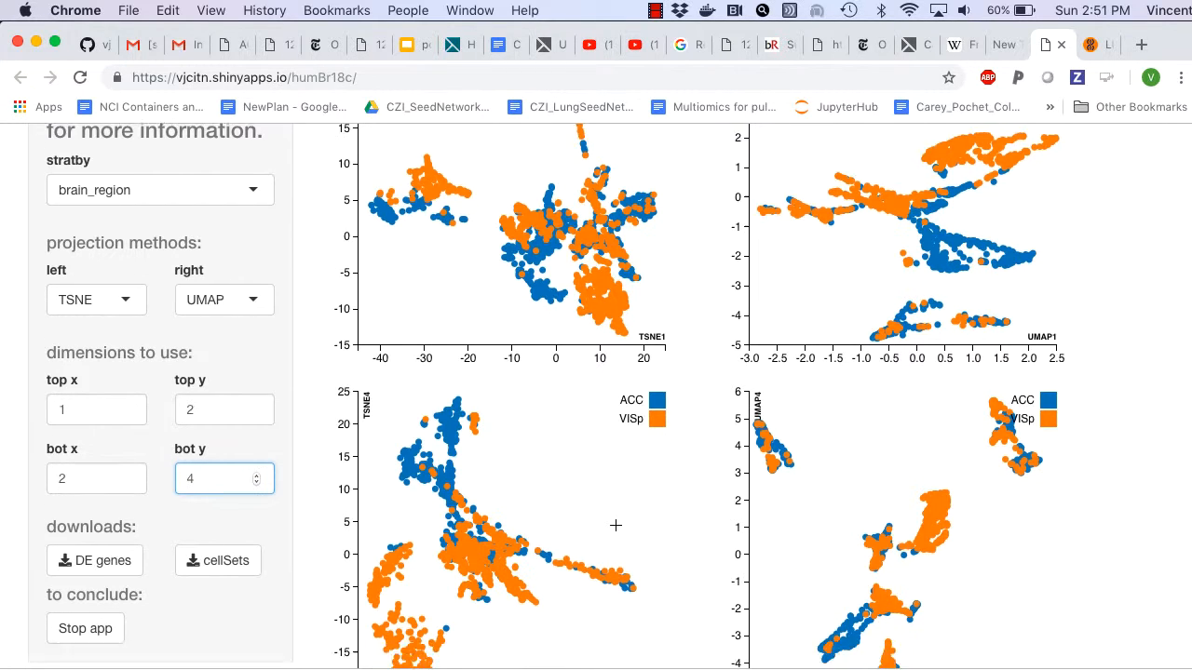
scroll(615, 525, "down", 3)
left_click(258, 395)
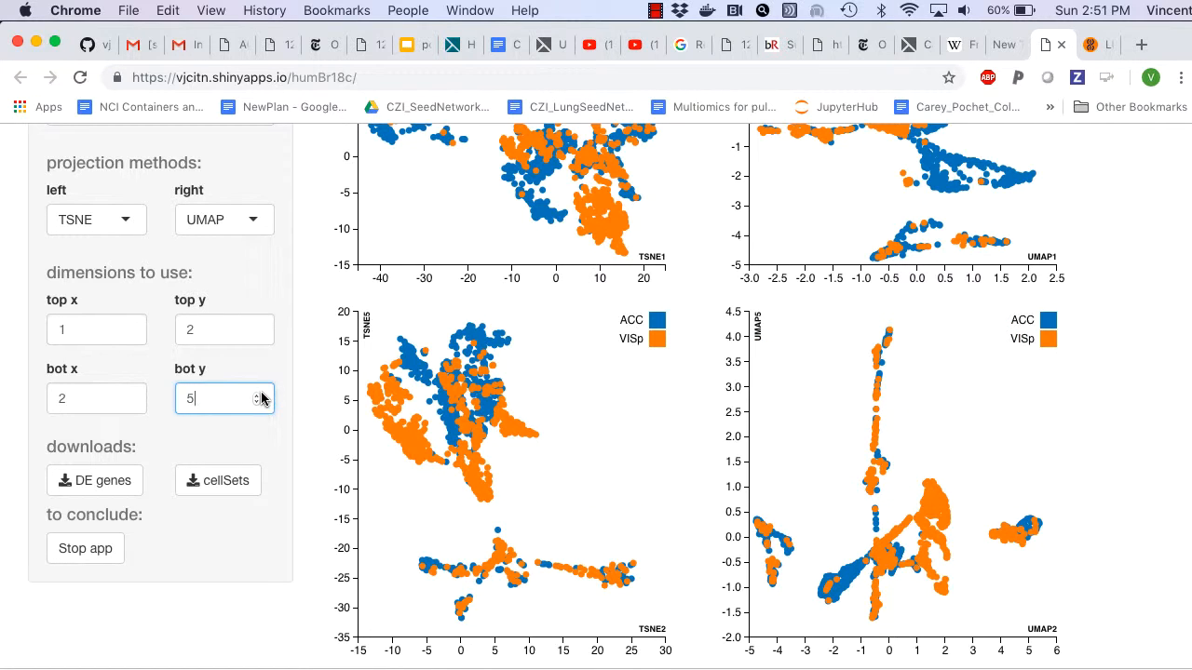
left_click(128, 395)
left_click(127, 395)
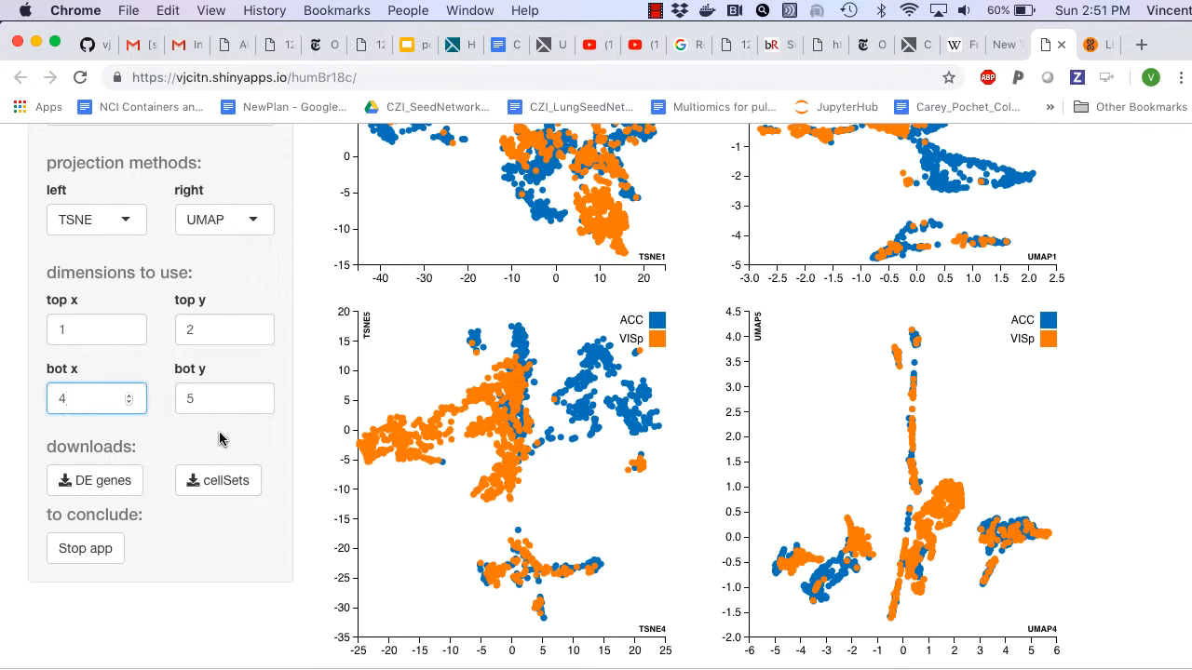
Step: Compare the ACC and VISp clusters between the top and bottom rows of TSNE and UMAP plots
scroll(220, 437, "up", 1)
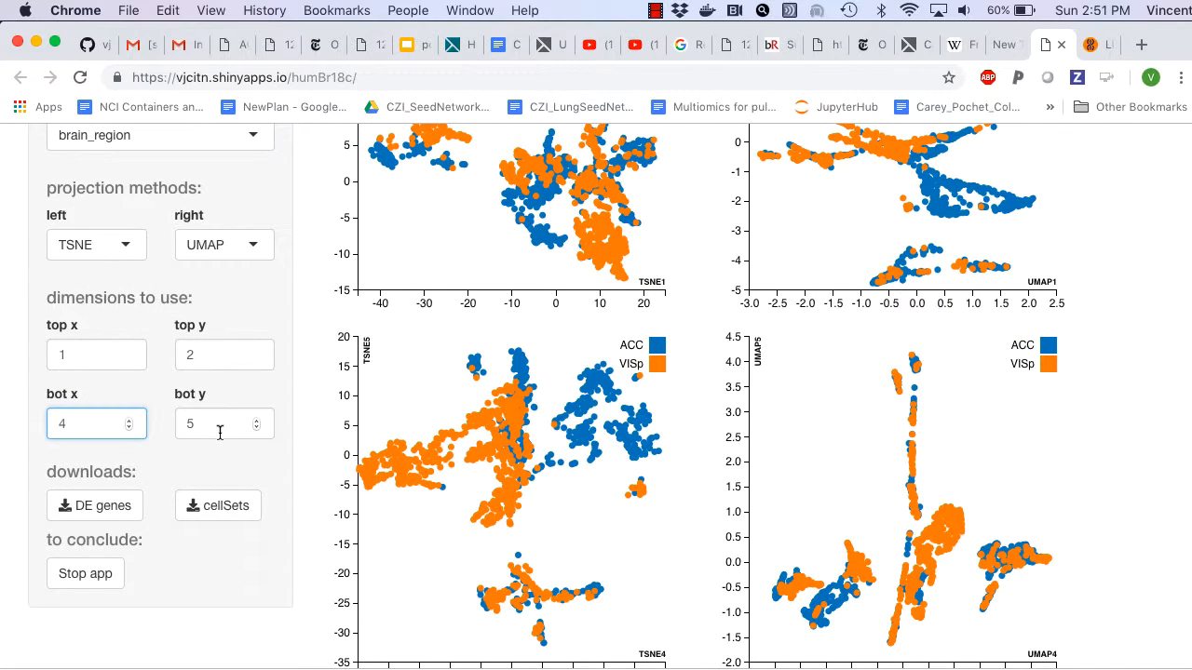
scroll(219, 433, "down", 1)
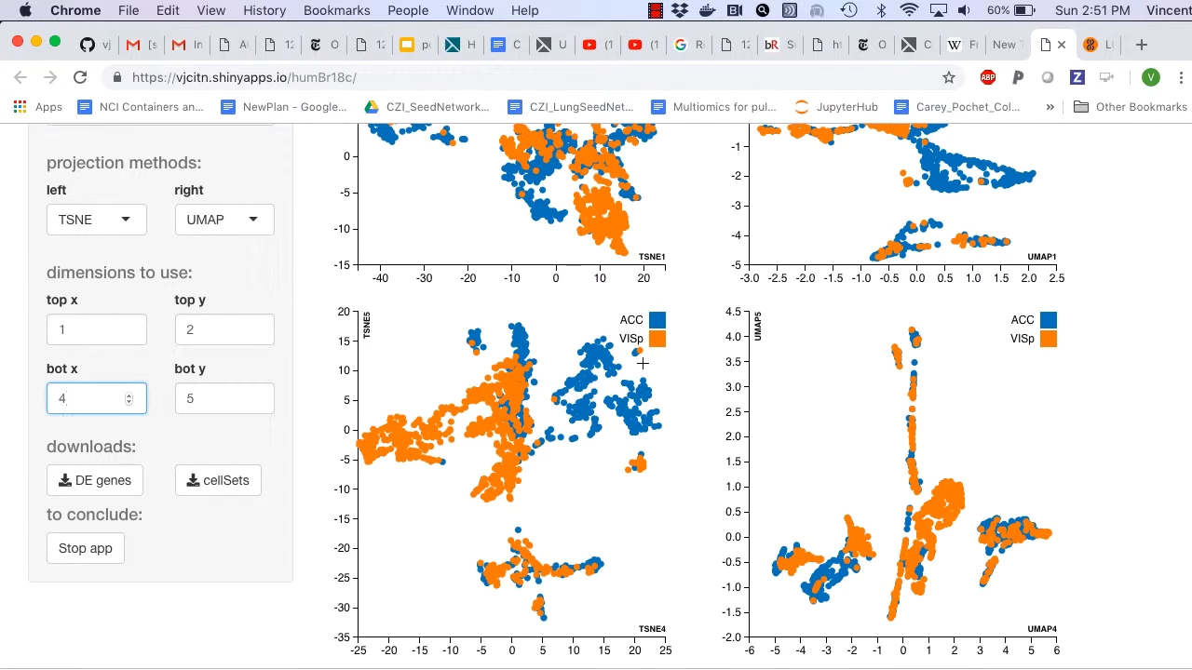
scroll(643, 363, "up", 2)
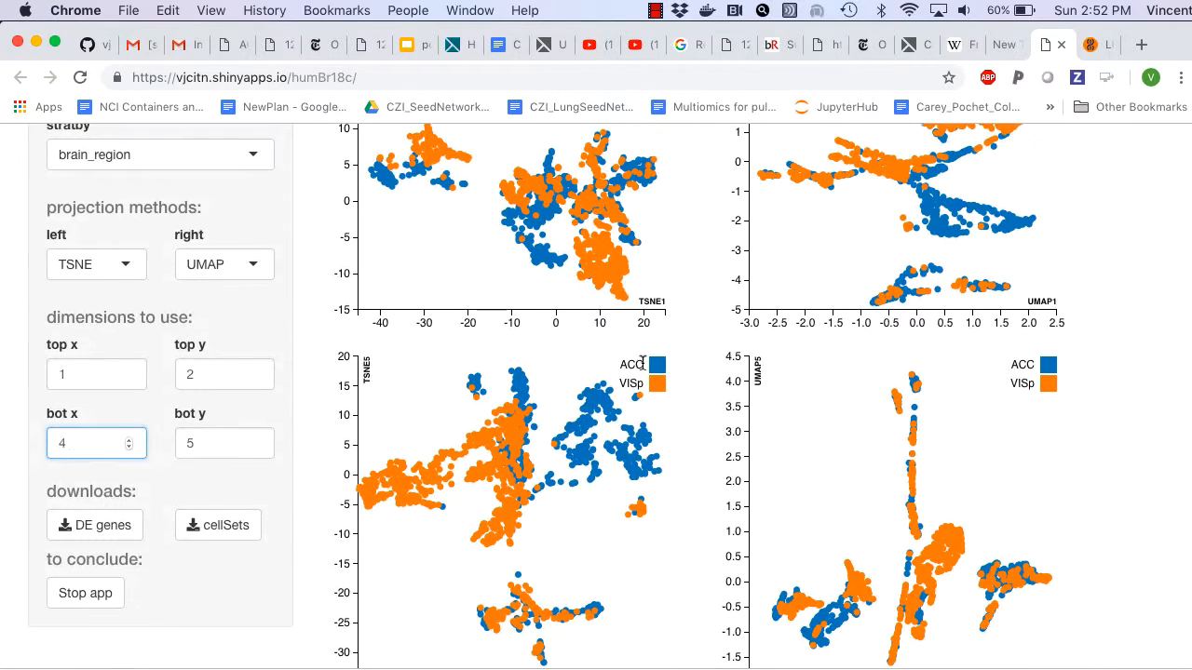
scroll(642, 364, "down", 2)
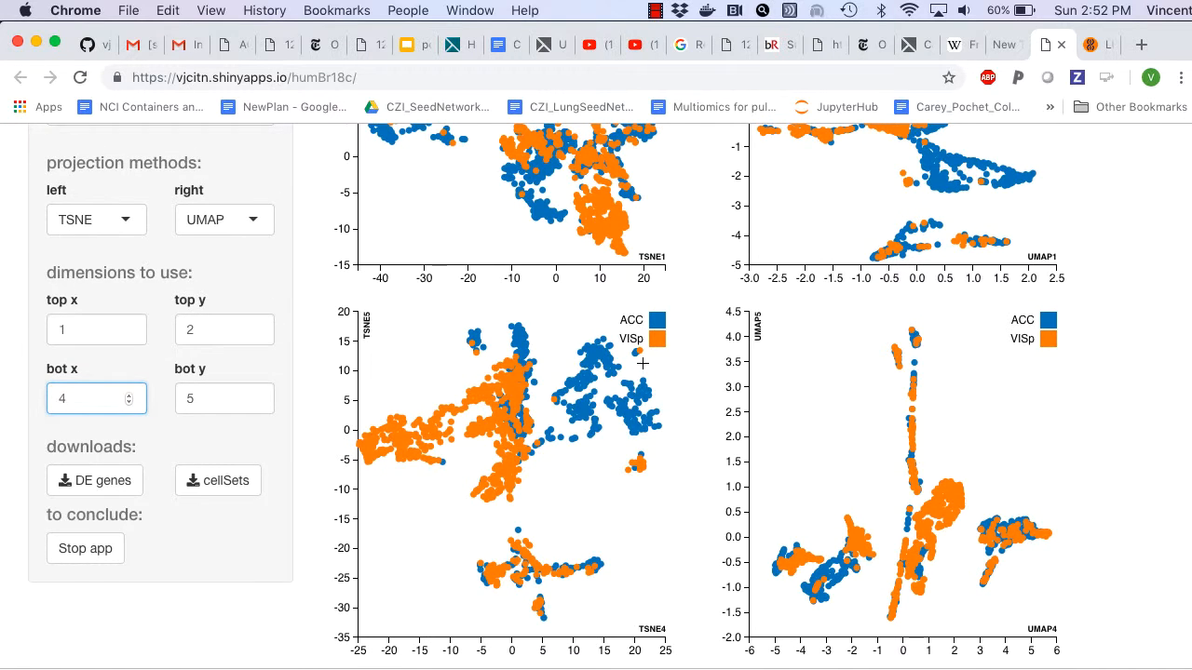
scroll(642, 363, "up", 15)
scroll(641, 325, "down", 2)
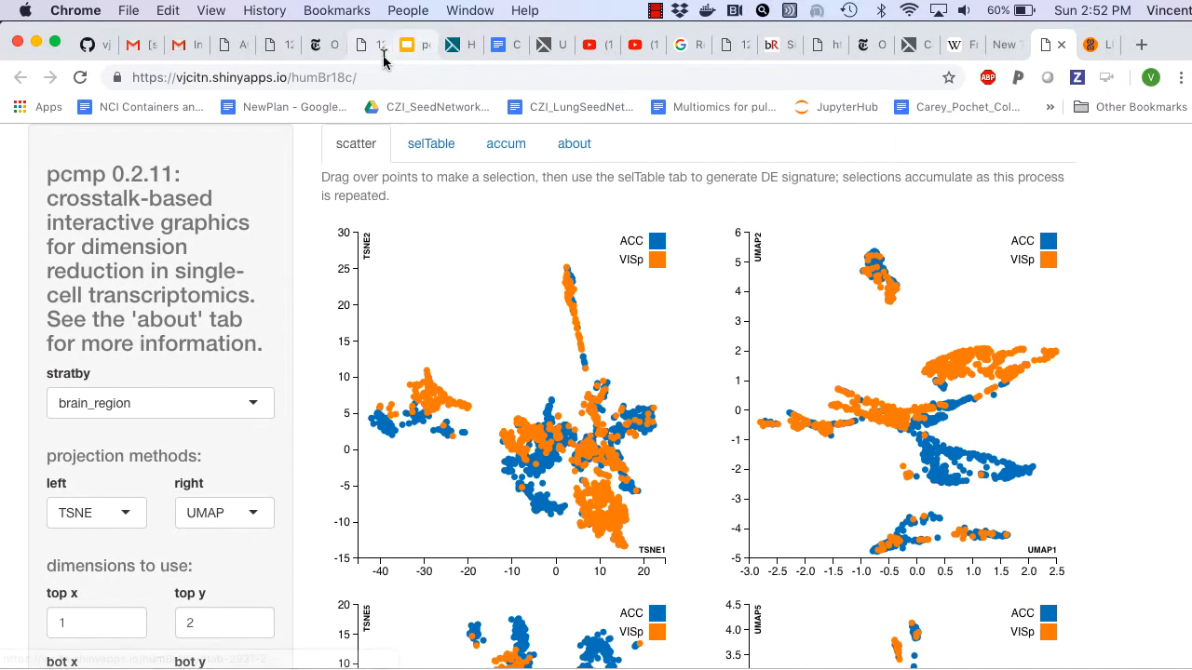